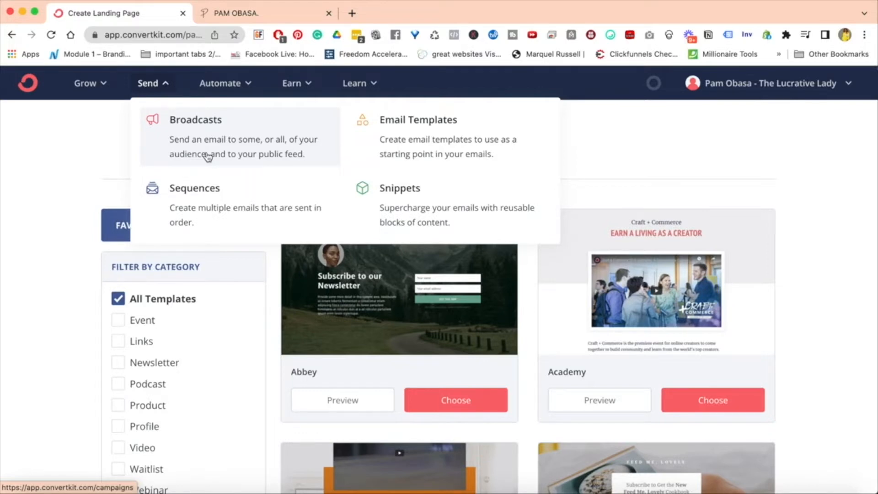
Open the Wake To Wealth - 52 Week Program sequence and bring up its [WakeToWealth #01] email.
click(227, 201)
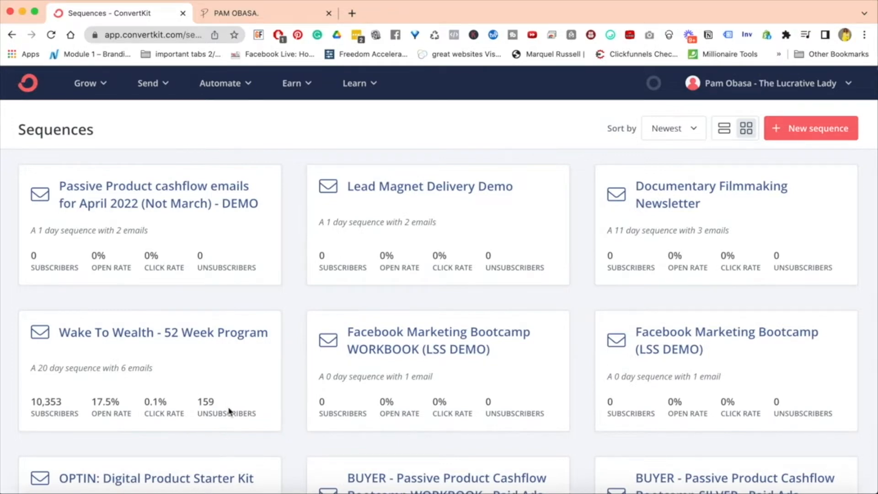
click(131, 335)
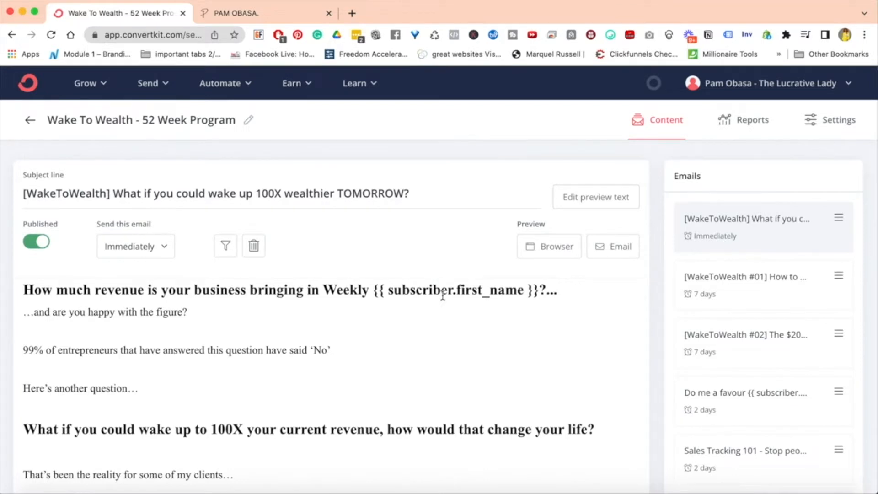
click(763, 295)
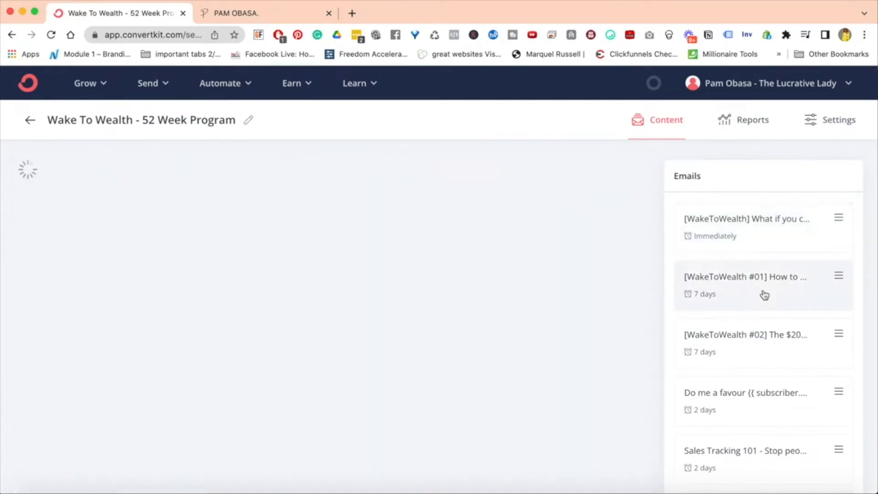
Read through the body of the [WakeToWealth #01] email from its opening to the closing unsubscribe link.
scroll(436, 342, down, 20)
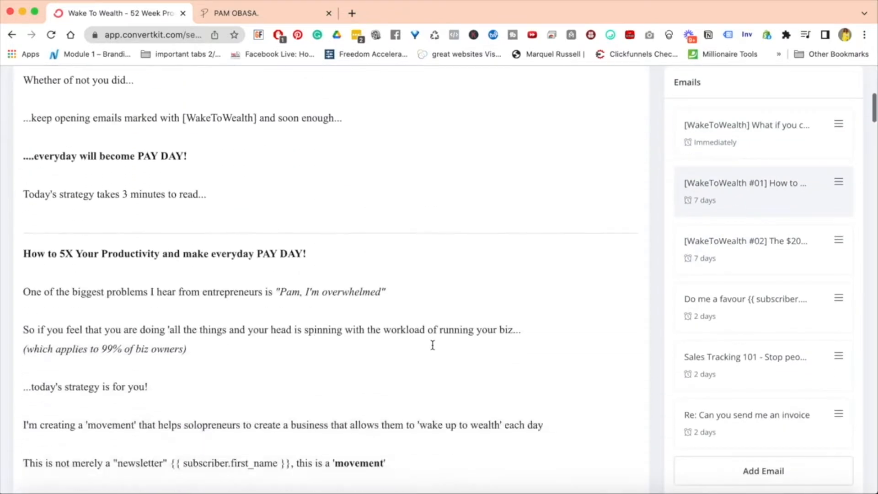
scroll(432, 345, down, 20)
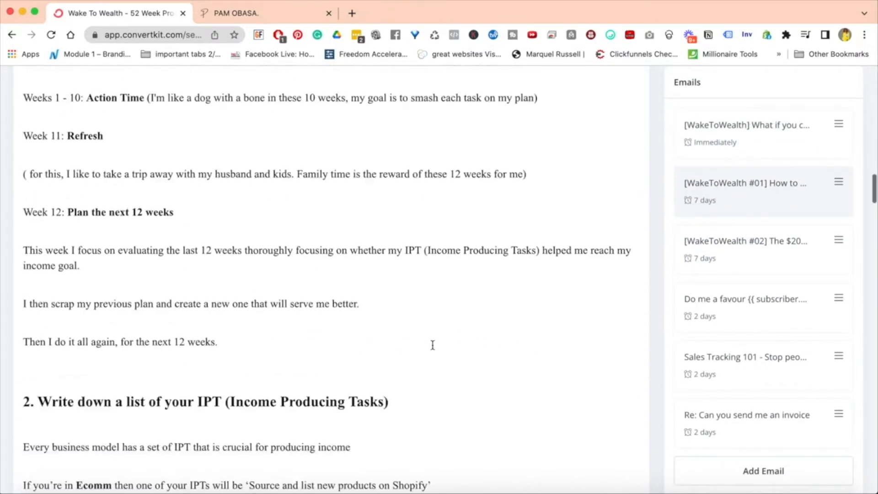
scroll(433, 345, down, 20)
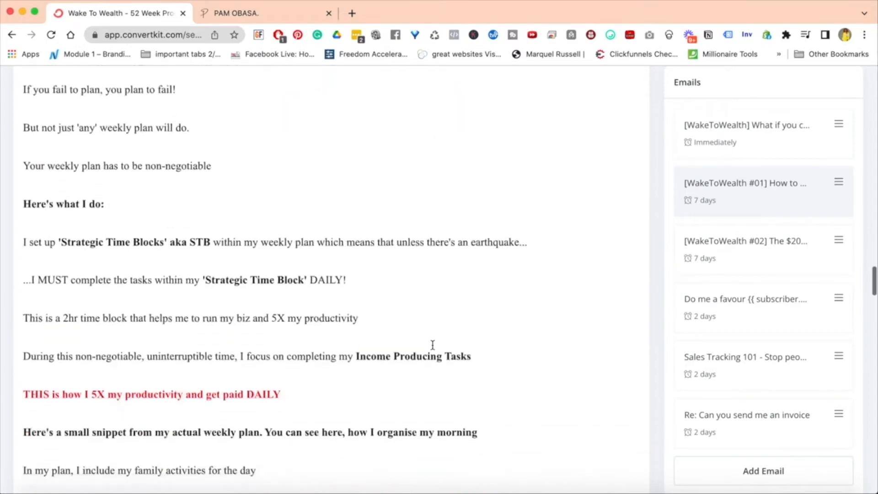
scroll(432, 345, down, 20)
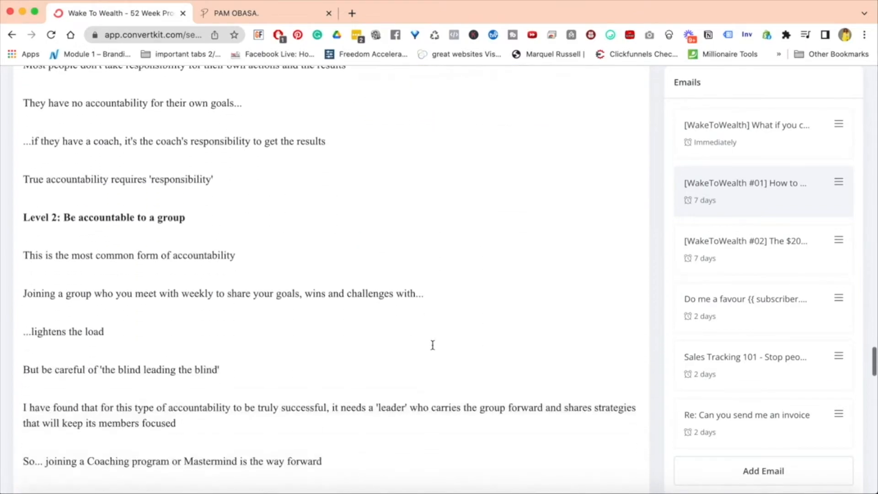
scroll(433, 344, down, 17)
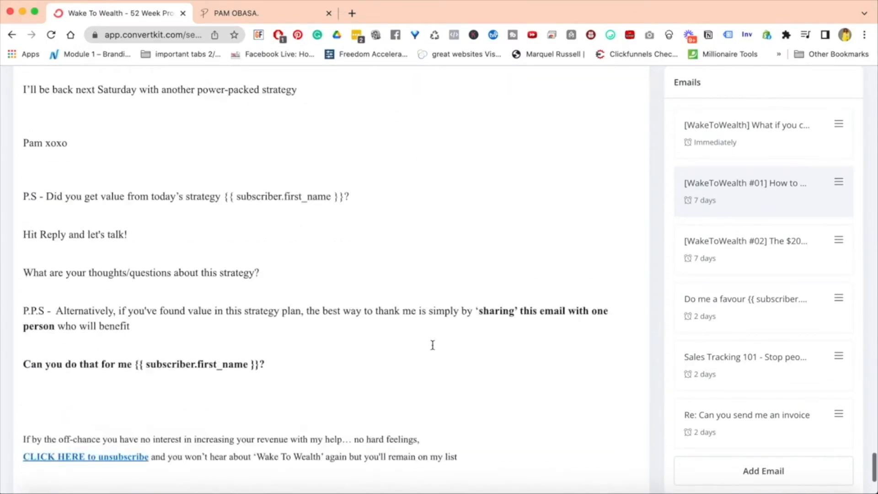
scroll(432, 345, up, 14)
scroll(433, 345, up, 20)
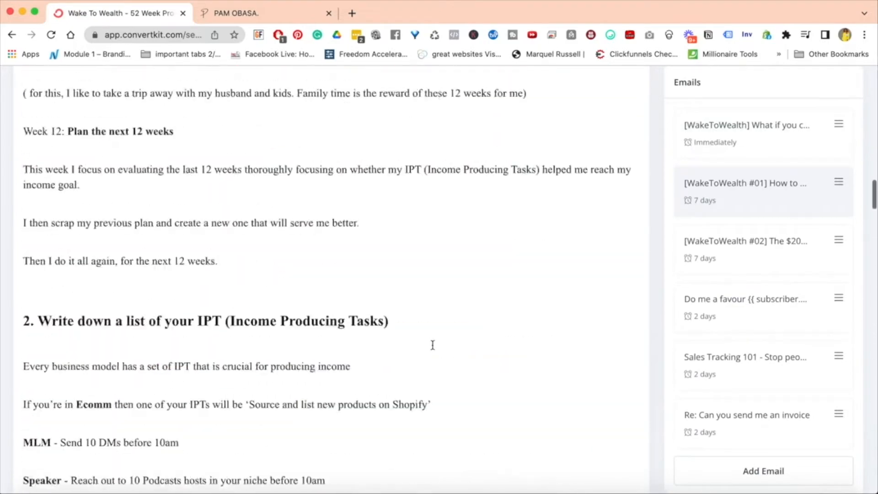
scroll(433, 344, up, 6)
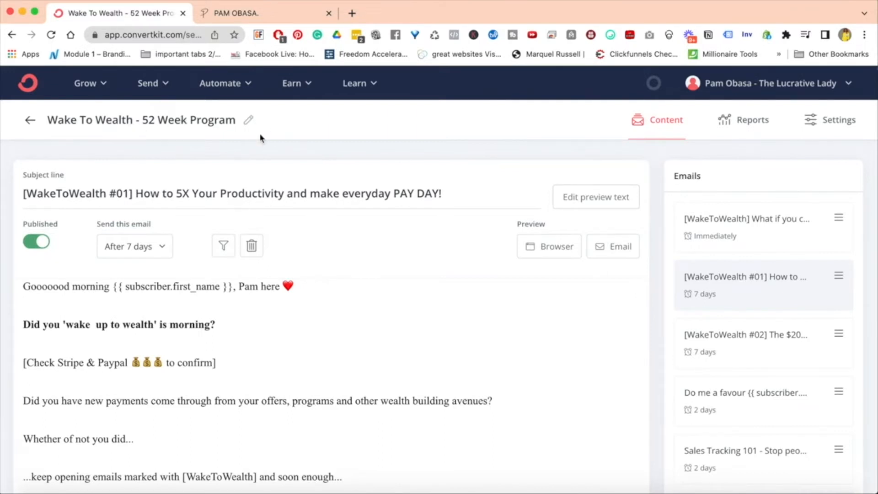
View the sequence's first [WakeToWealth] email and review the send delays of all the emails in the sequence.
click(741, 242)
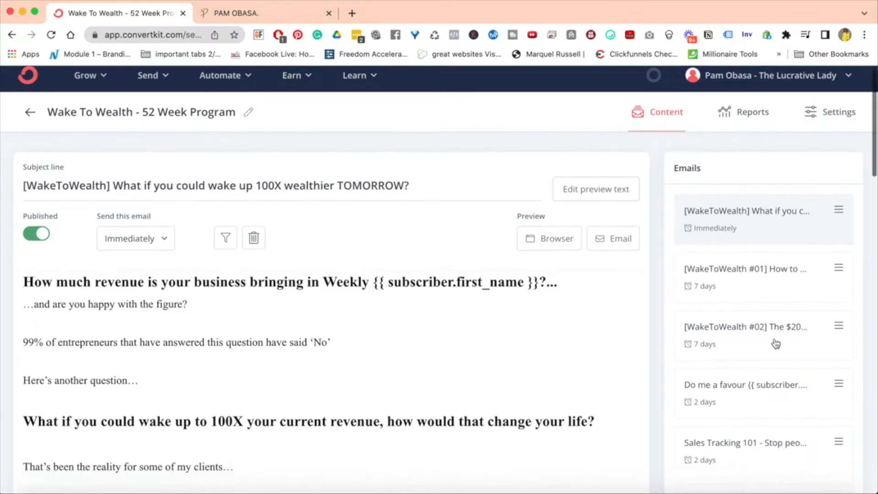
scroll(775, 342, down, 5)
scroll(775, 342, up, 5)
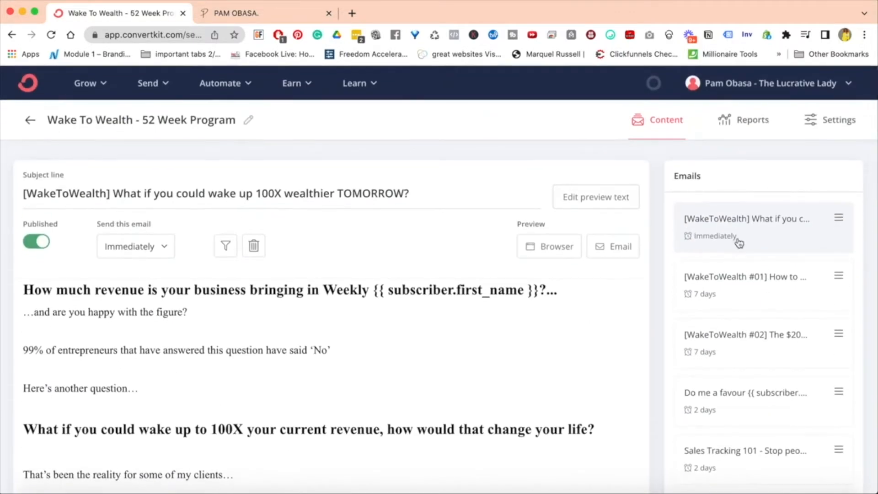
scroll(743, 394, down, 3)
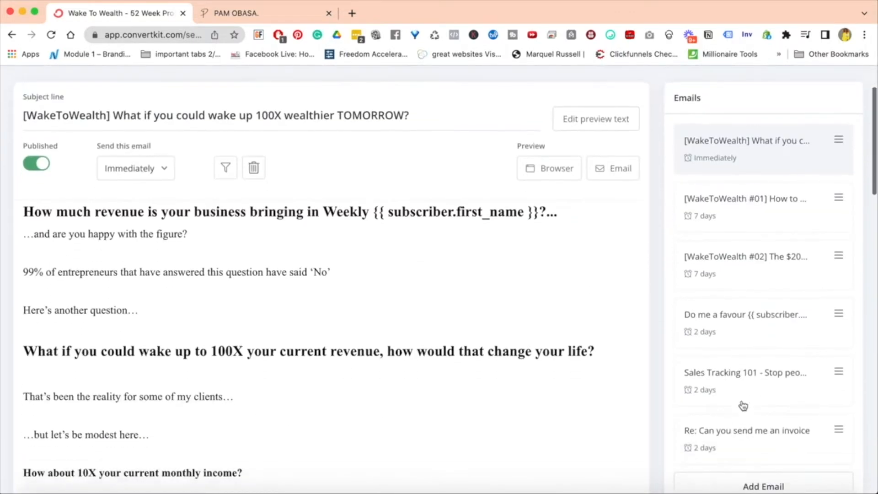
scroll(617, 286, up, 3)
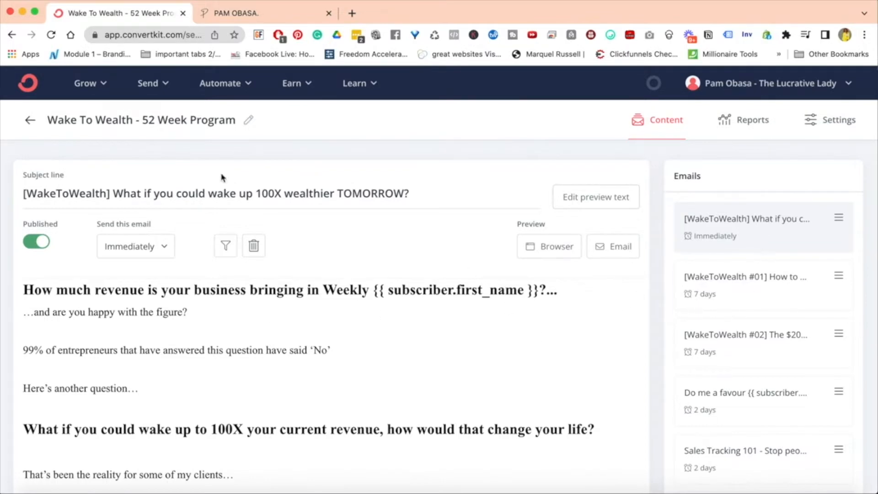
Leave the Wake To Wealth sequence and return to the overview of all sequences.
click(31, 121)
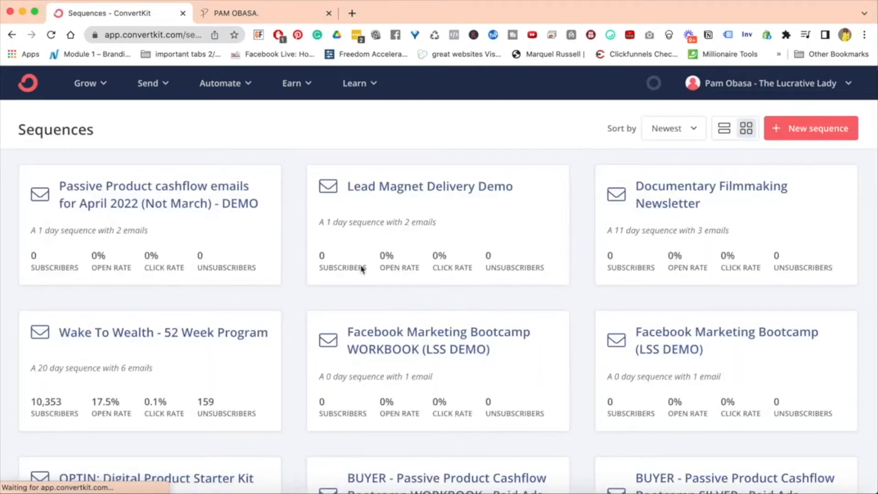
double_click(47, 131)
click(201, 137)
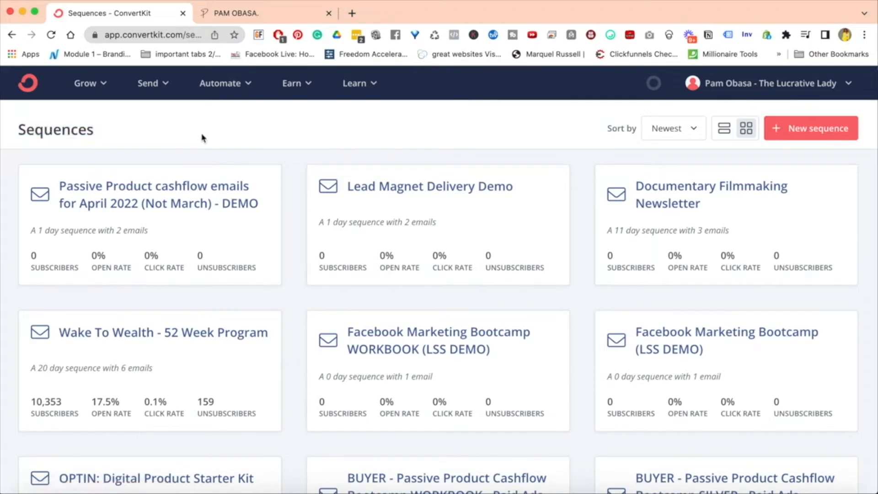
Create a new email sequence named "Newesletter Name goes here (demo)".
click(784, 134)
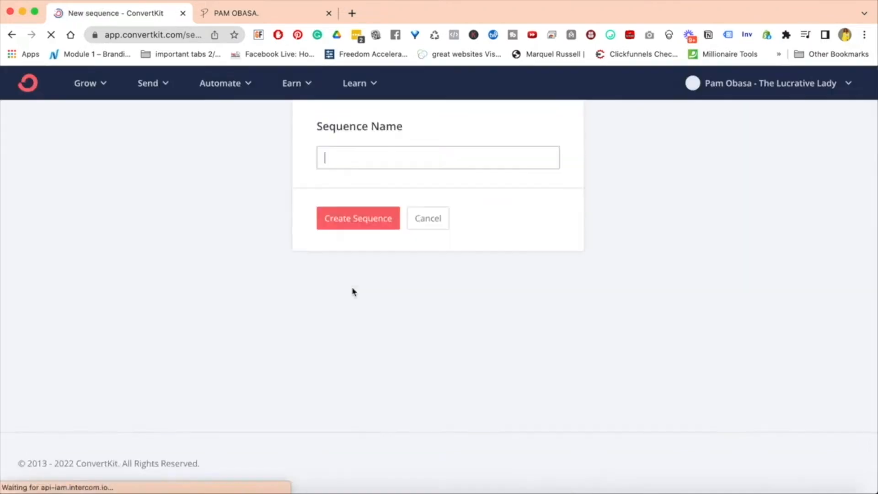
click(390, 154)
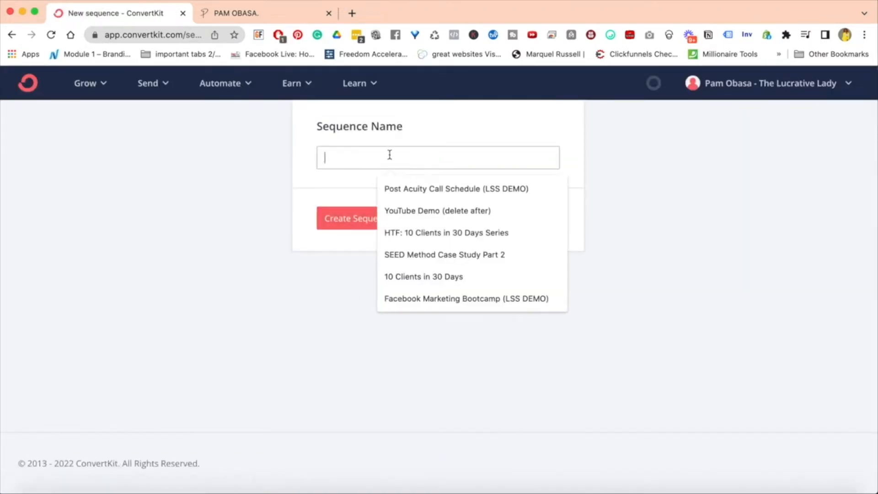
text(Neweskett)
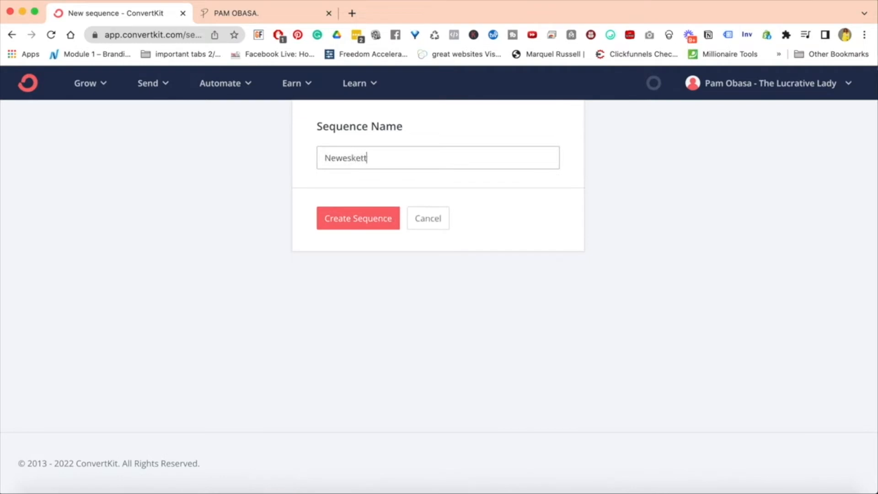
key(BackSpace)
key(BackSpace)
key(BackSpace)
key(BackSpace)
text(letter Name goes here)
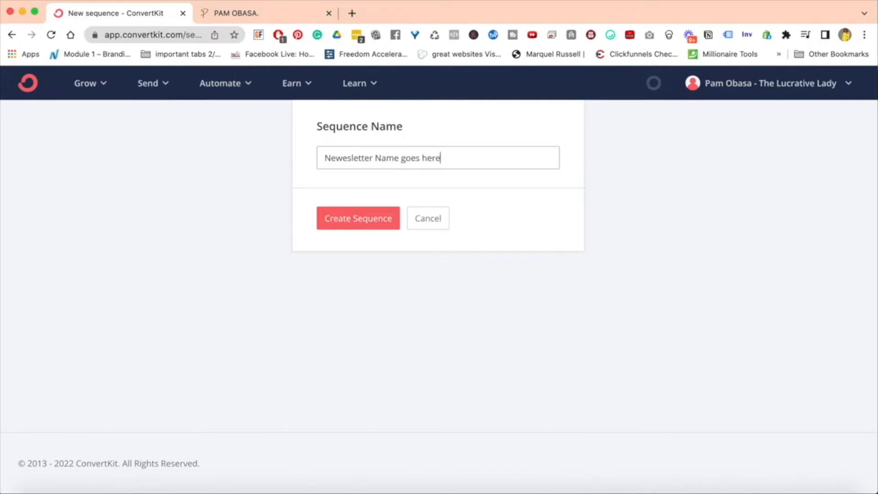
text( (demo)
click(349, 220)
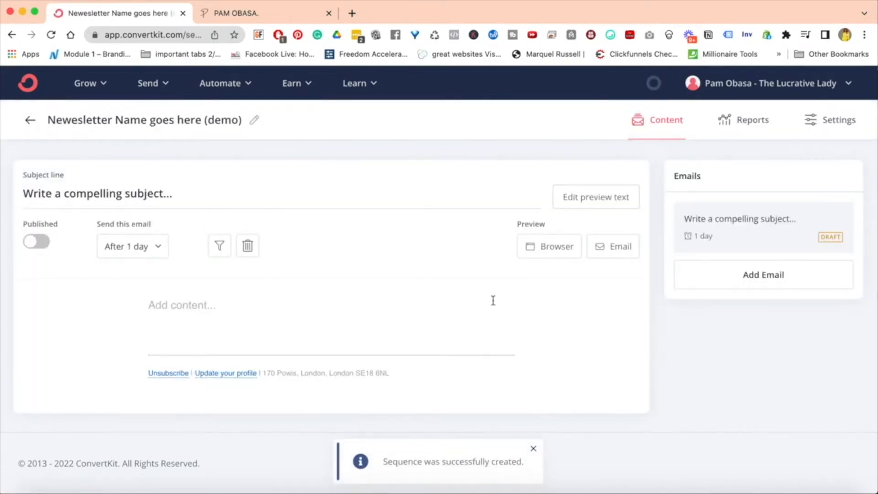
Give the first email the subject "Add subject" and the body text "add the body of your email here".
triple_click(152, 195)
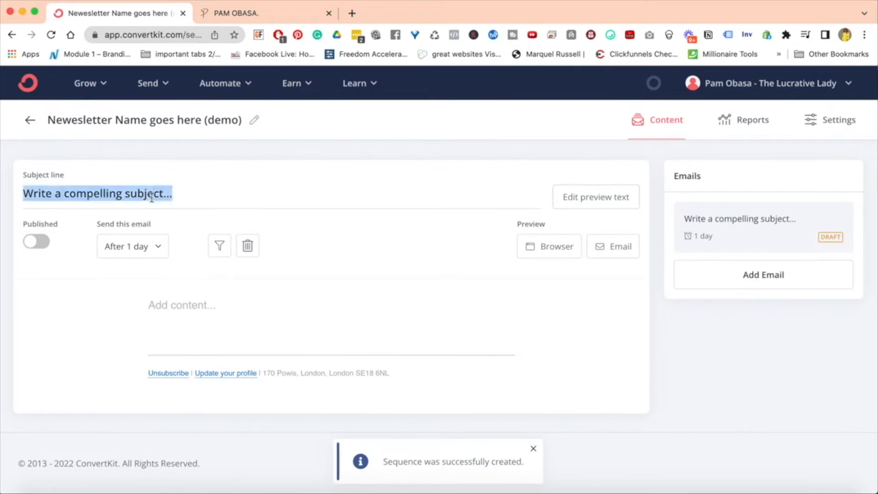
text(Add subject)
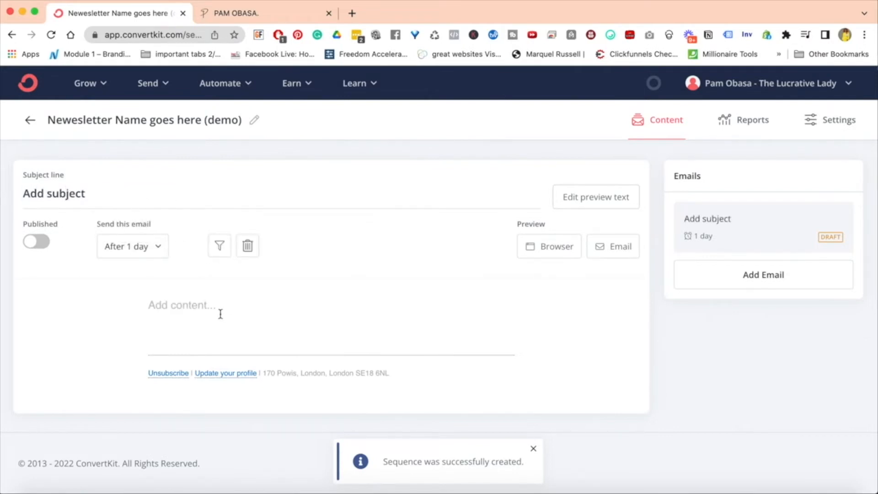
text(add the b)
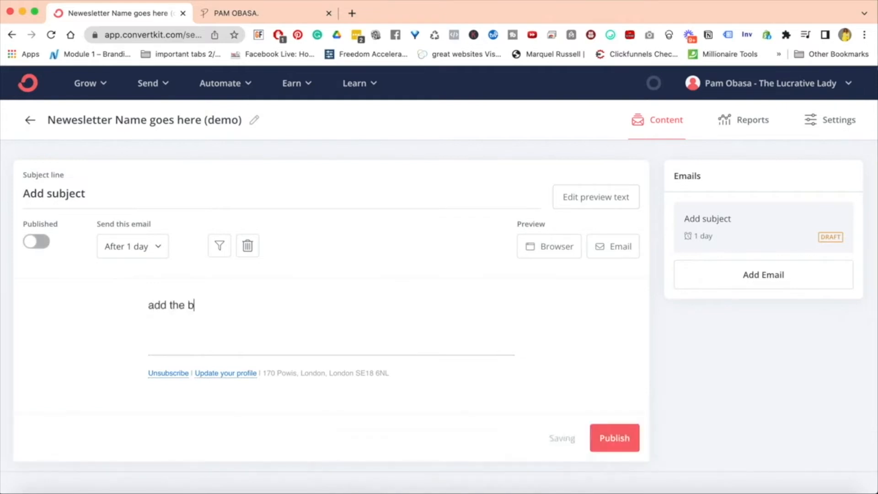
text(ody of your email here)
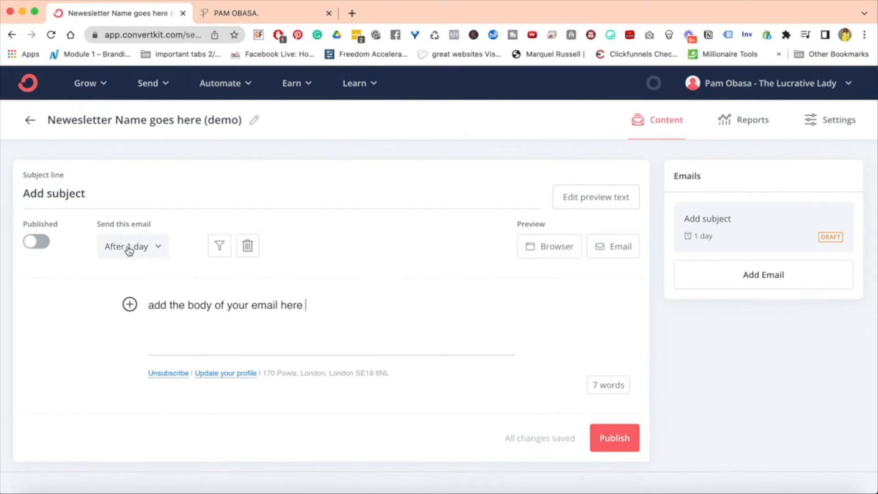
Set the first email's send time to 0 days so that it goes out immediately.
click(159, 251)
click(106, 292)
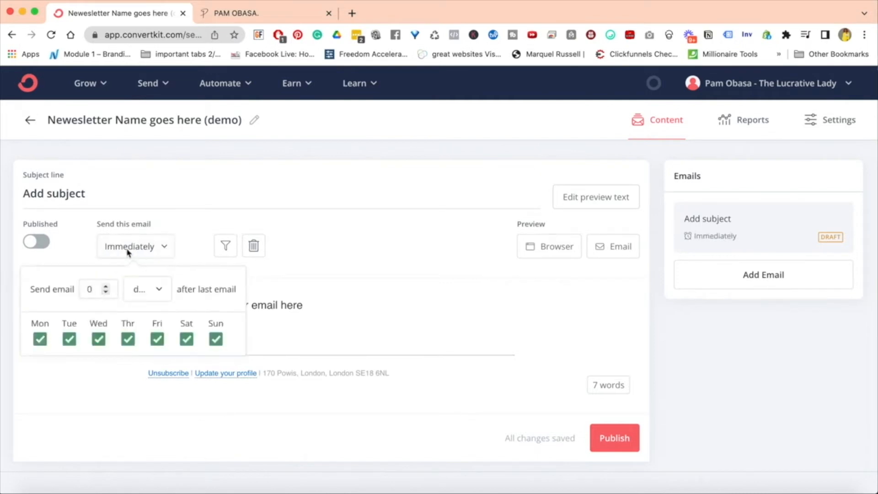
click(389, 336)
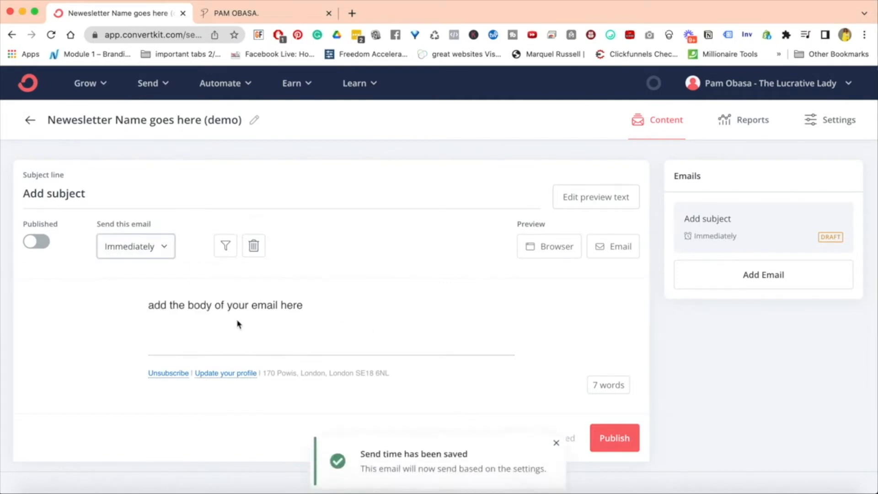
Switch to the creator's website, look over the Wake To Wealth section and open its Join The Movement signup form.
click(275, 16)
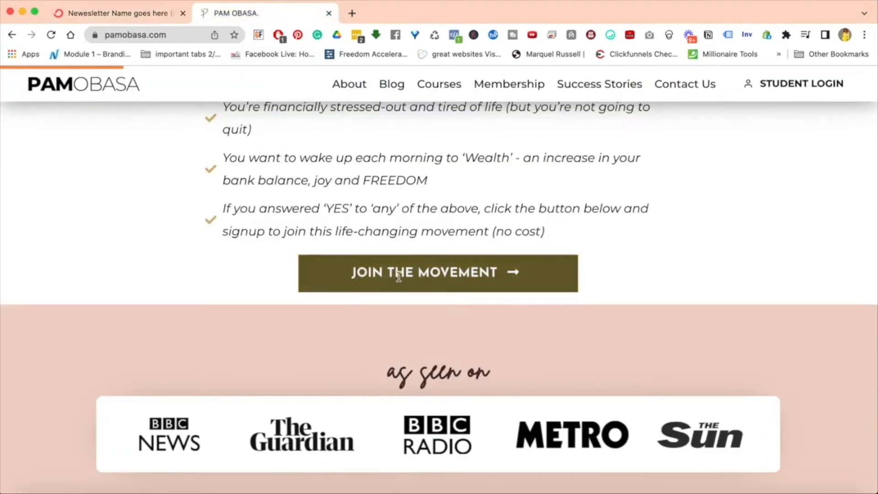
scroll(387, 280, up, 10)
scroll(380, 271, up, 2)
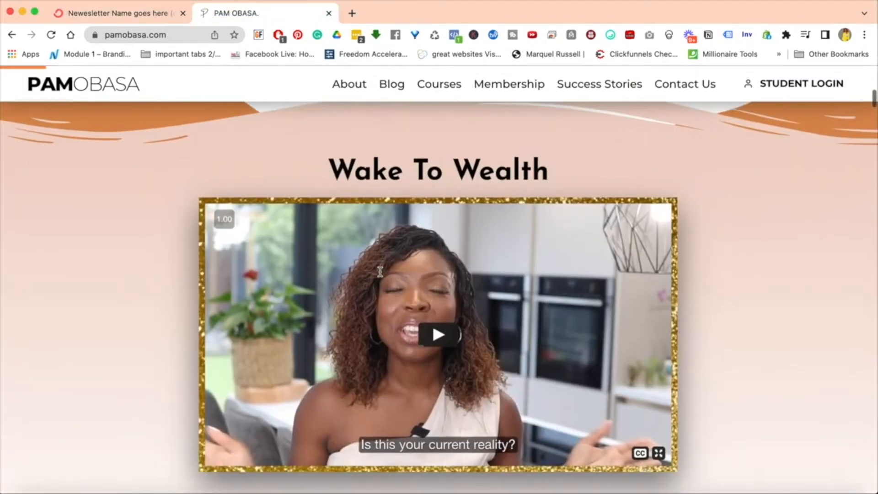
scroll(380, 272, down, 9)
scroll(380, 272, up, 3)
scroll(380, 271, down, 3)
scroll(380, 272, down, 6)
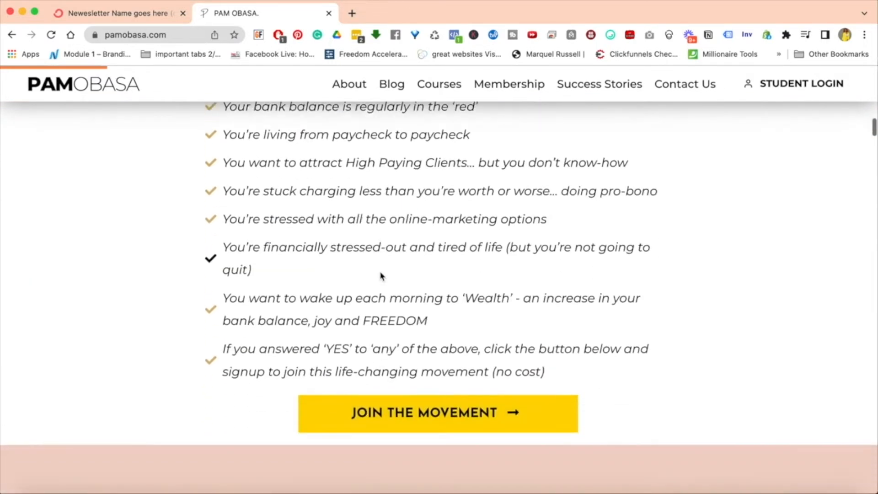
click(402, 320)
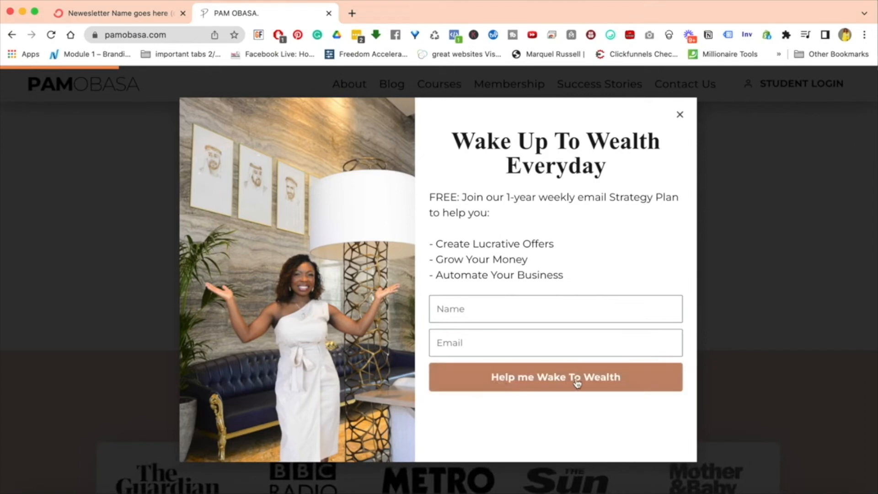
Switch back to ConvertKit and publish the first email of the demo newsletter sequence.
click(80, 18)
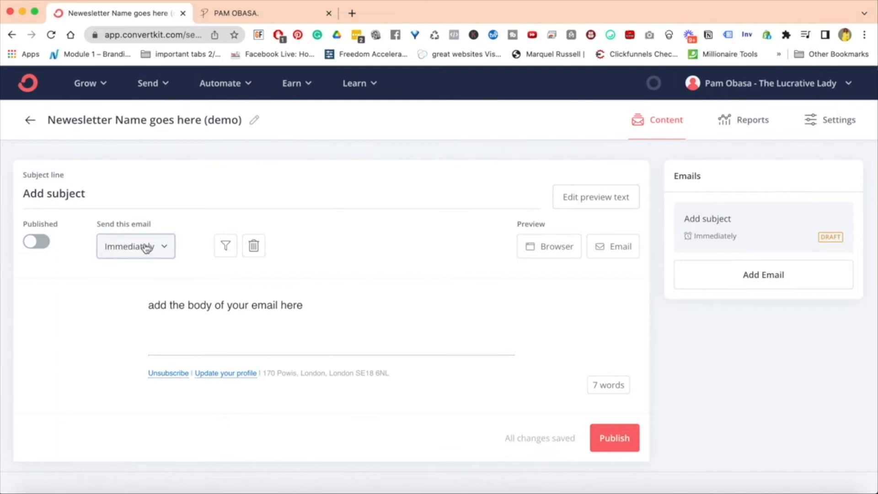
click(614, 437)
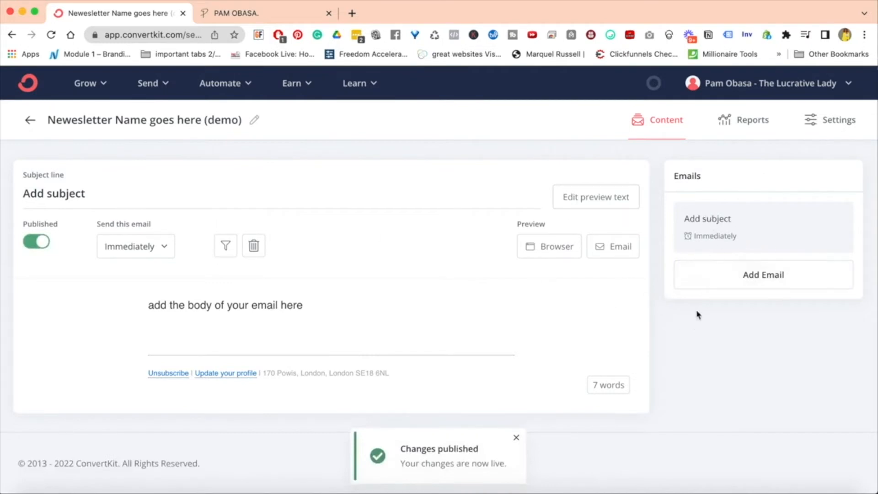
Add a second email to the sequence with the subject "subject here" and the body text "email body here".
click(760, 279)
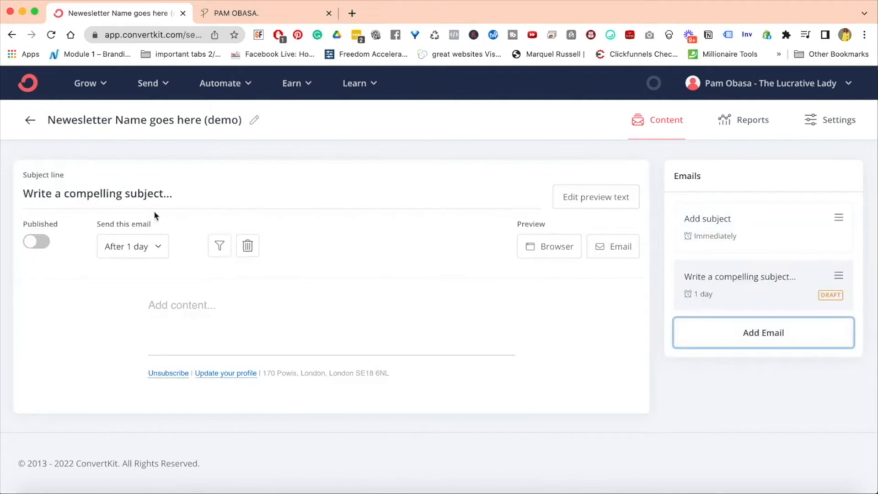
triple_click(129, 192)
text(subject here)
click(174, 304)
text(email body here)
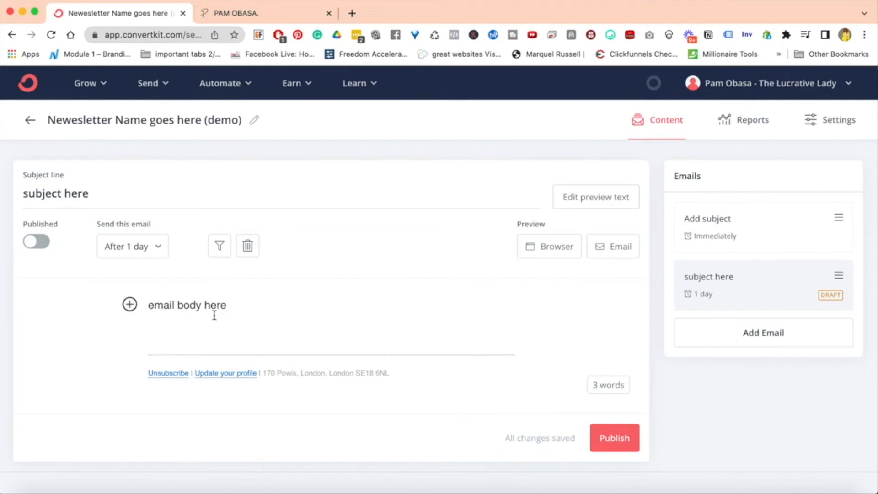
Schedule the second email to send 7 days after the last email and publish it.
click(159, 247)
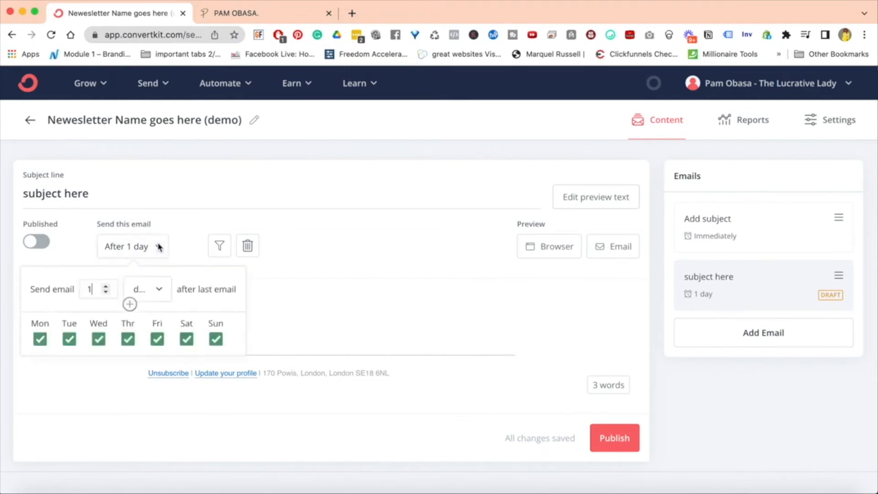
click(106, 287)
click(107, 287)
click(106, 287)
click(106, 287)
click(106, 287)
click(106, 287)
click(159, 289)
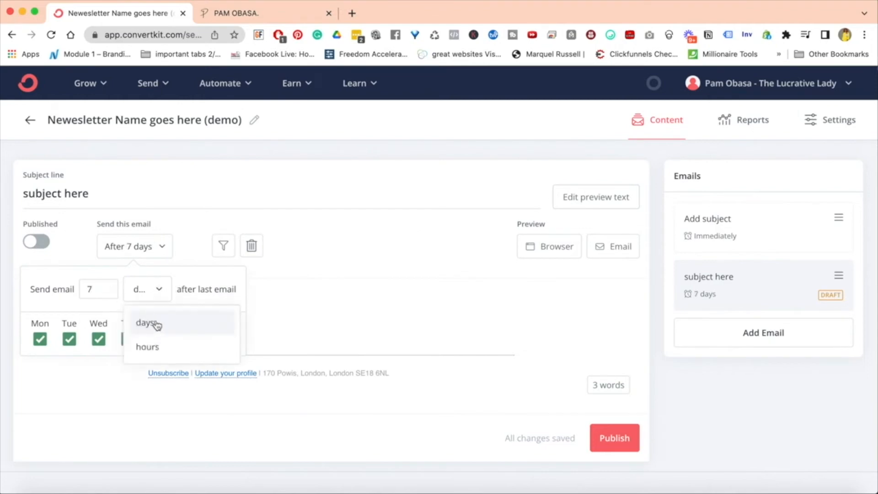
click(378, 305)
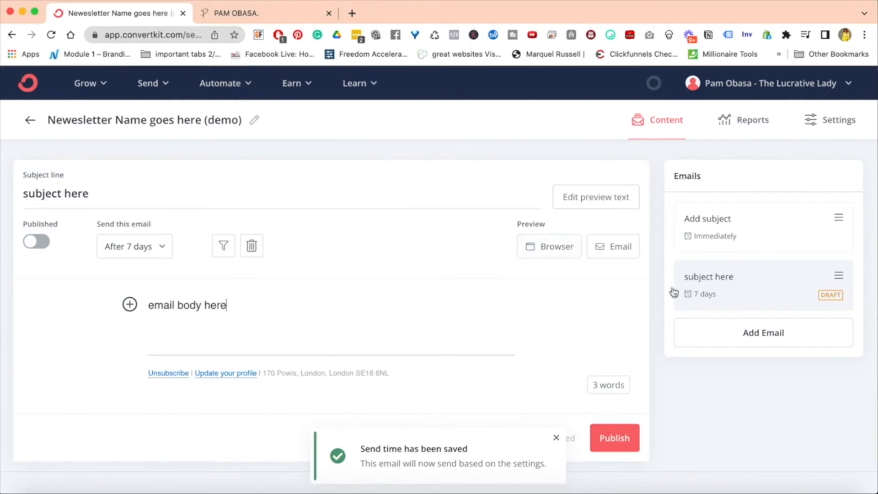
click(609, 440)
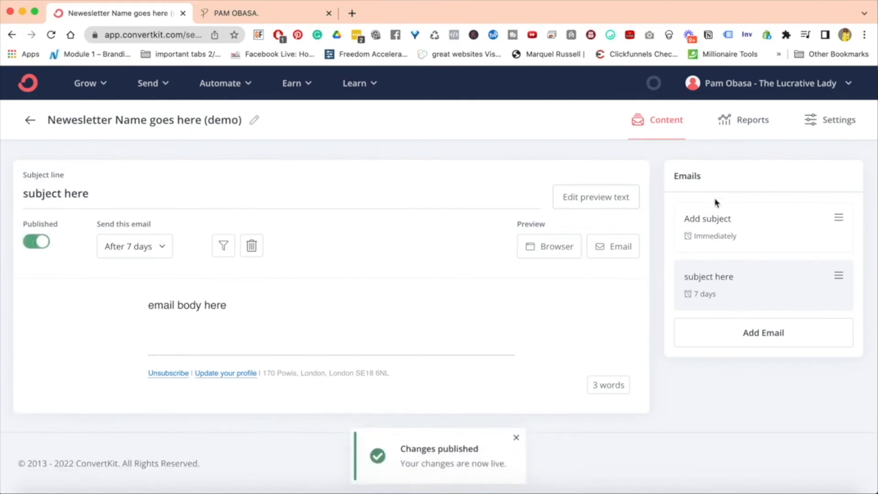
Add three more blank draft emails to the end of the newsletter sequence.
click(751, 333)
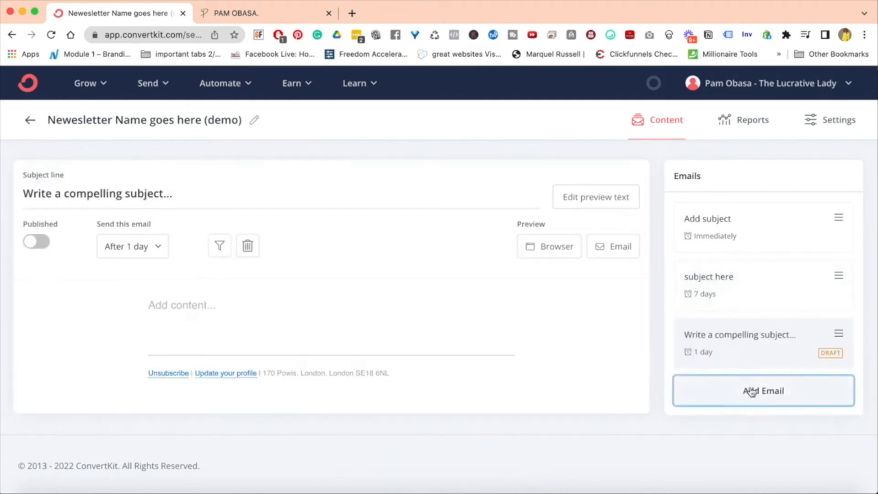
click(750, 390)
click(762, 443)
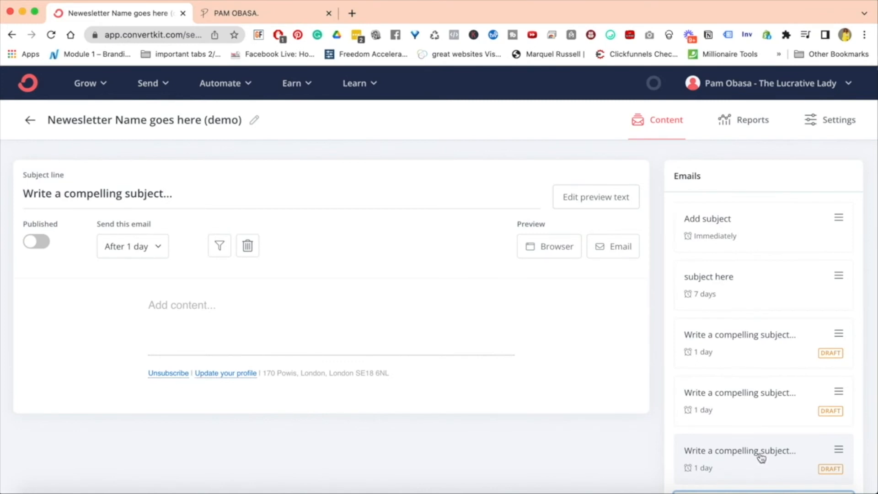
scroll(760, 457, down, 3)
scroll(761, 458, up, 3)
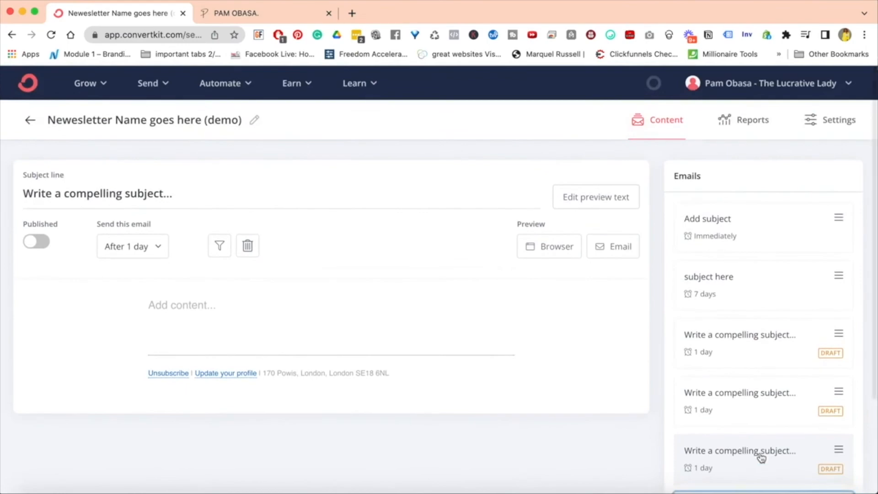